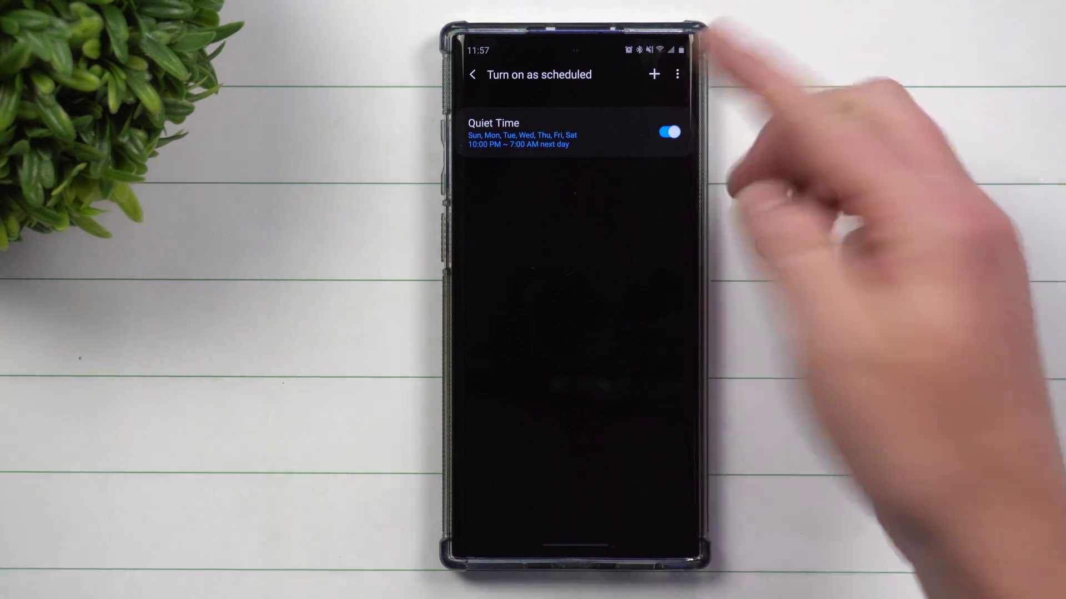
# Swipe back from the schedule to the main Do not disturb page.
pyautogui.moveTo(691, 309); pyautogui.dragTo(641, 304)
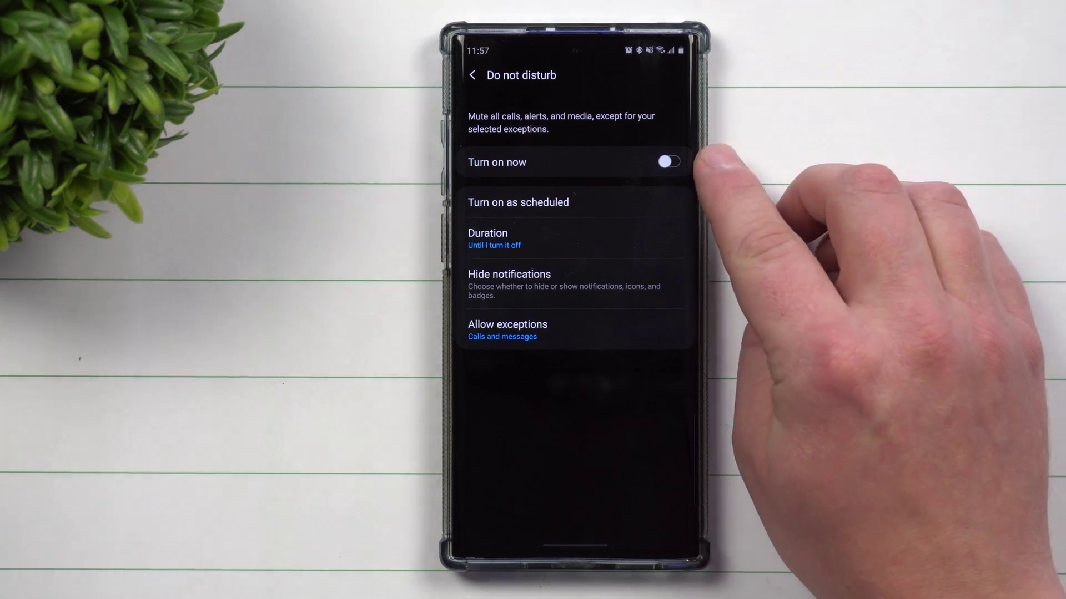
# Try a 1 hour duration, then keep Do not disturb set to Until I turn it off and confirm.
pyautogui.click(676, 238)
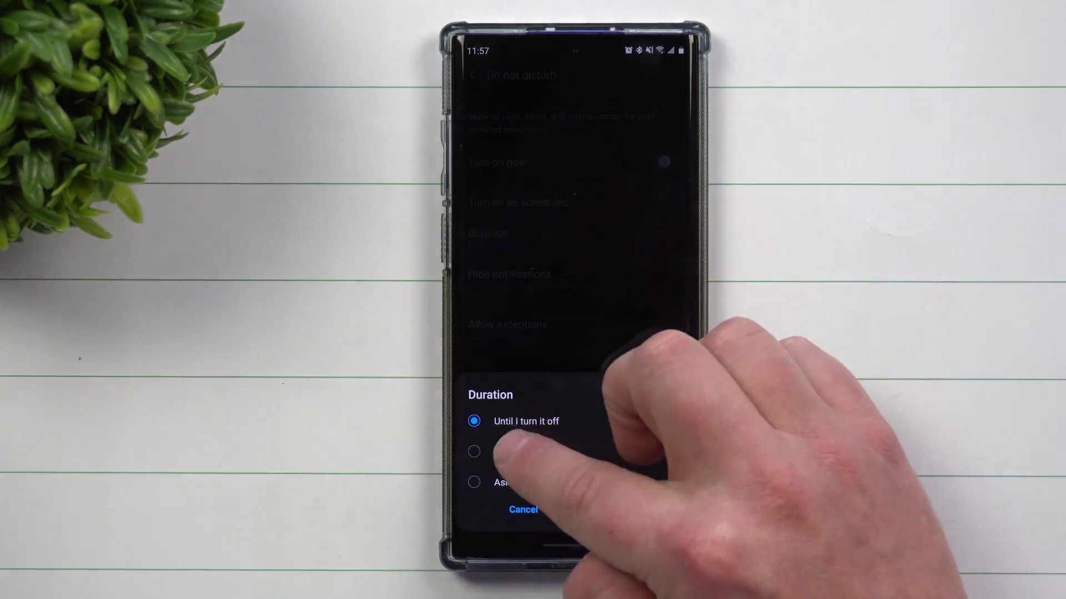
pyautogui.click(532, 452)
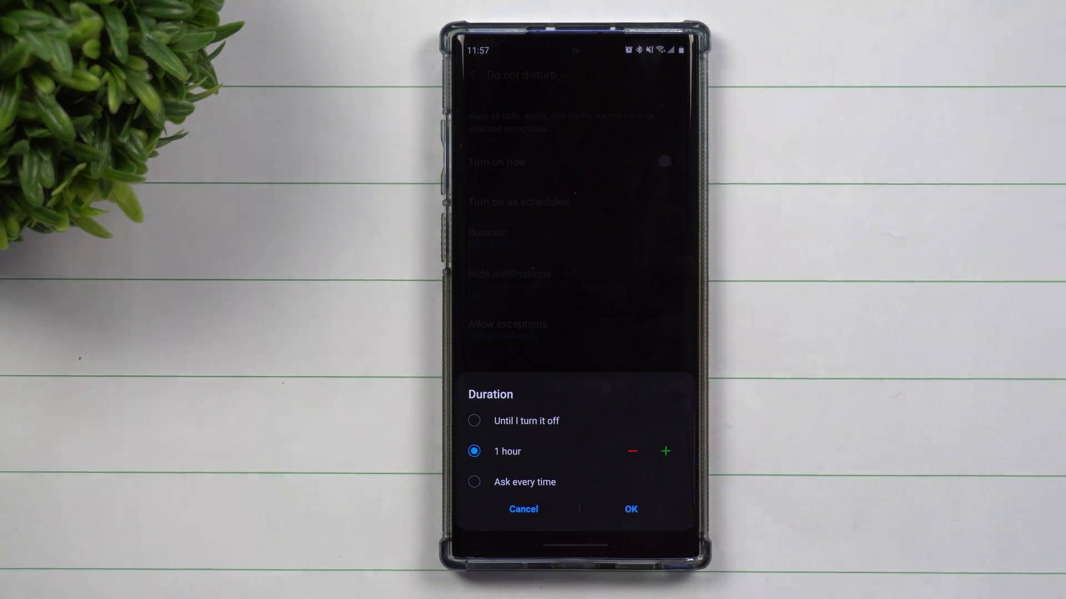
pyautogui.click(632, 451)
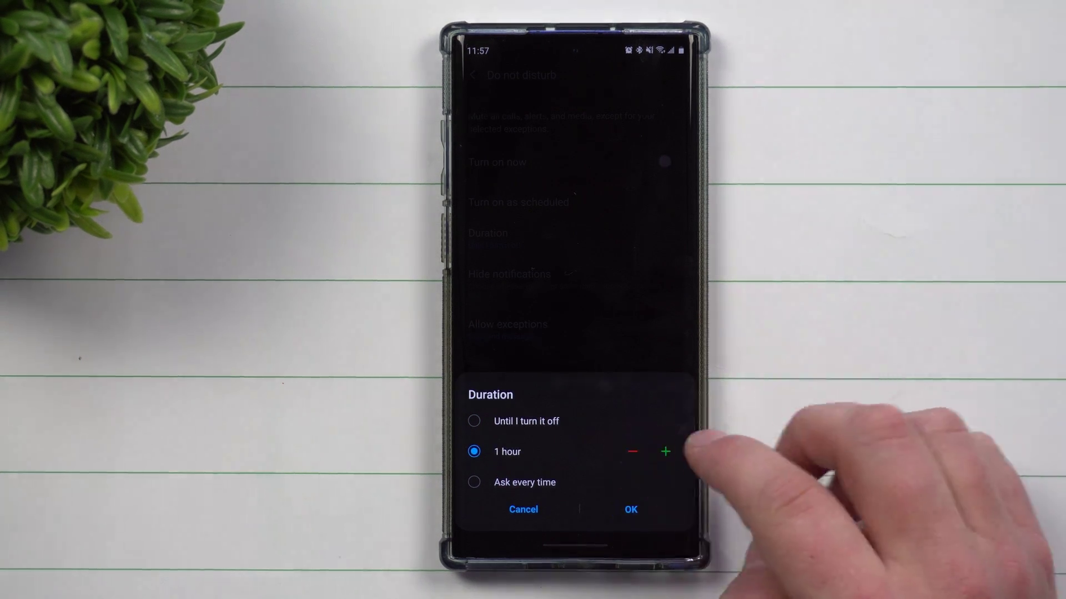
pyautogui.click(527, 421)
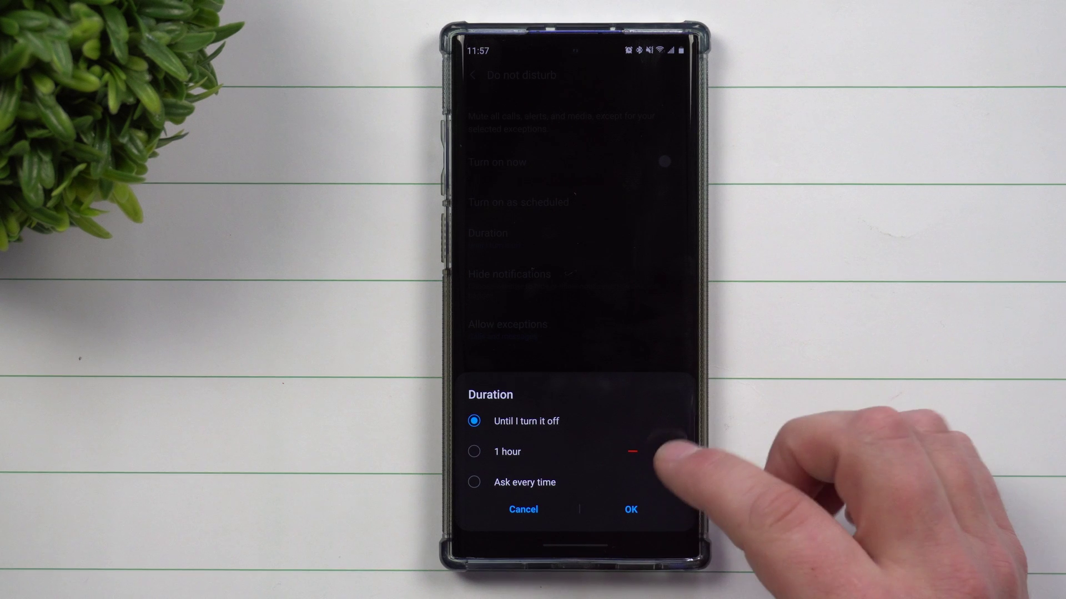
pyautogui.click(629, 510)
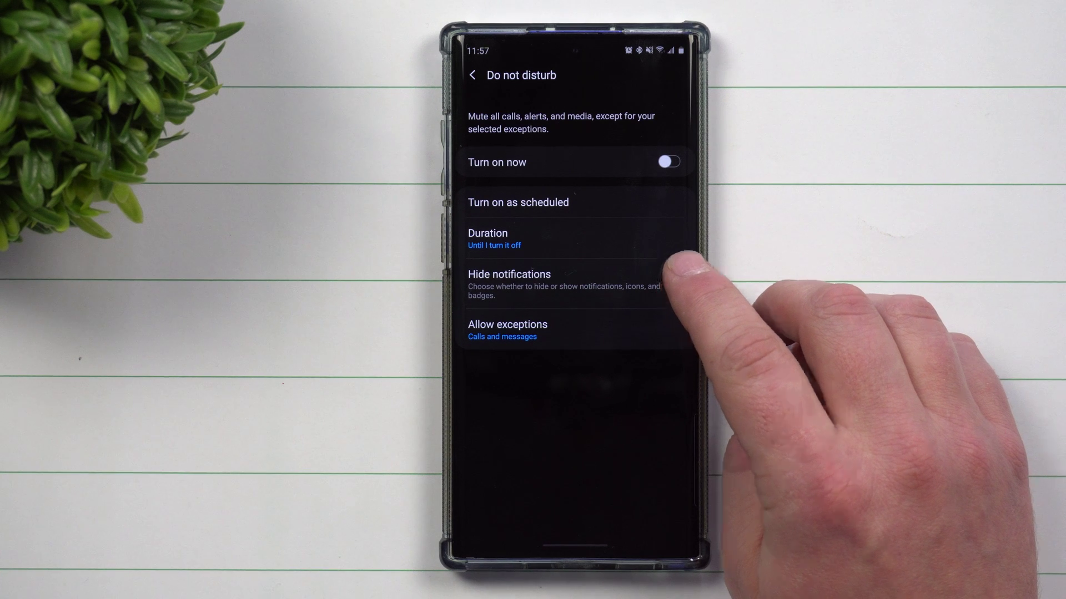
pyautogui.click(676, 265)
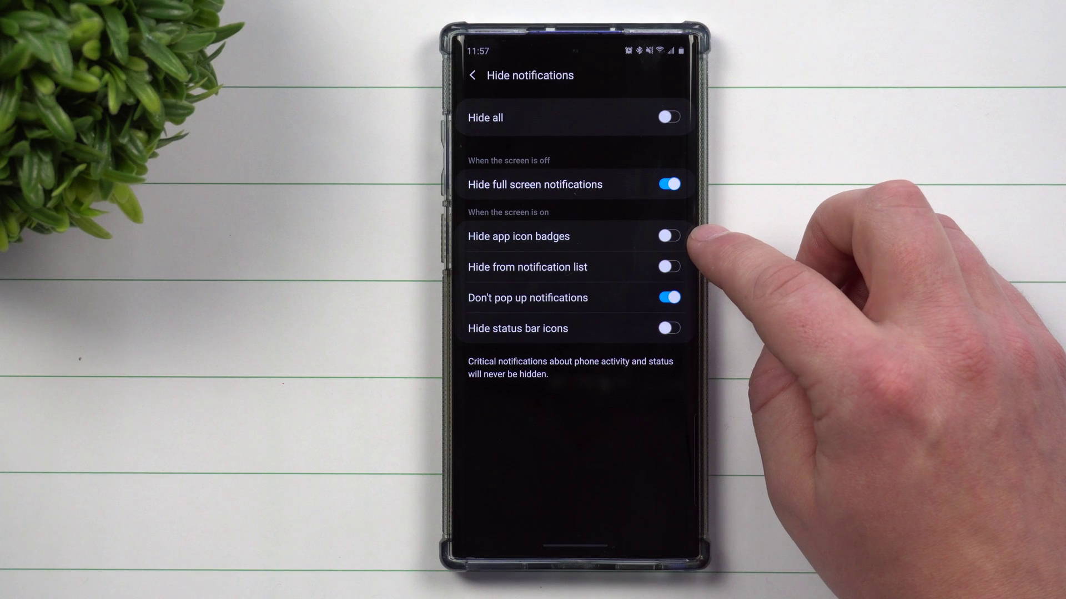
pyautogui.click(668, 236)
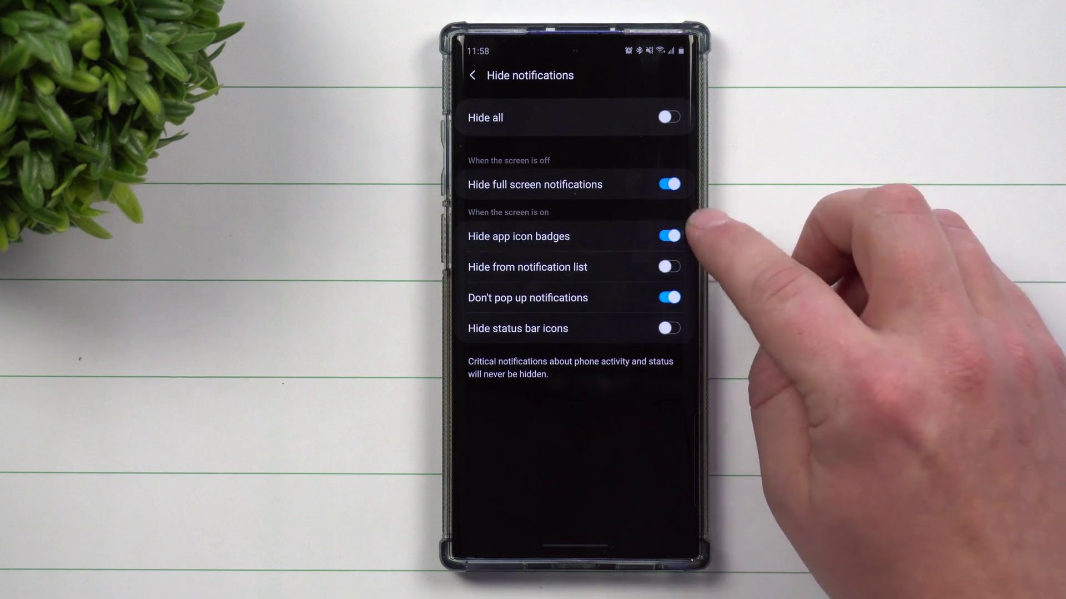
pyautogui.click(668, 236)
pyautogui.moveTo(699, 297); pyautogui.dragTo(633, 297)
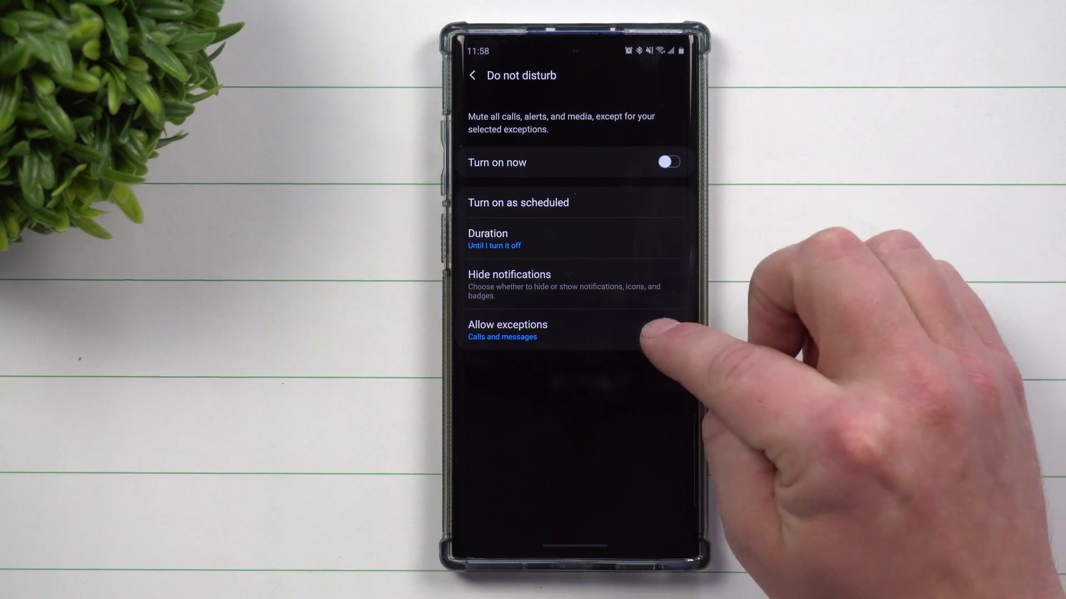
pyautogui.click(583, 329)
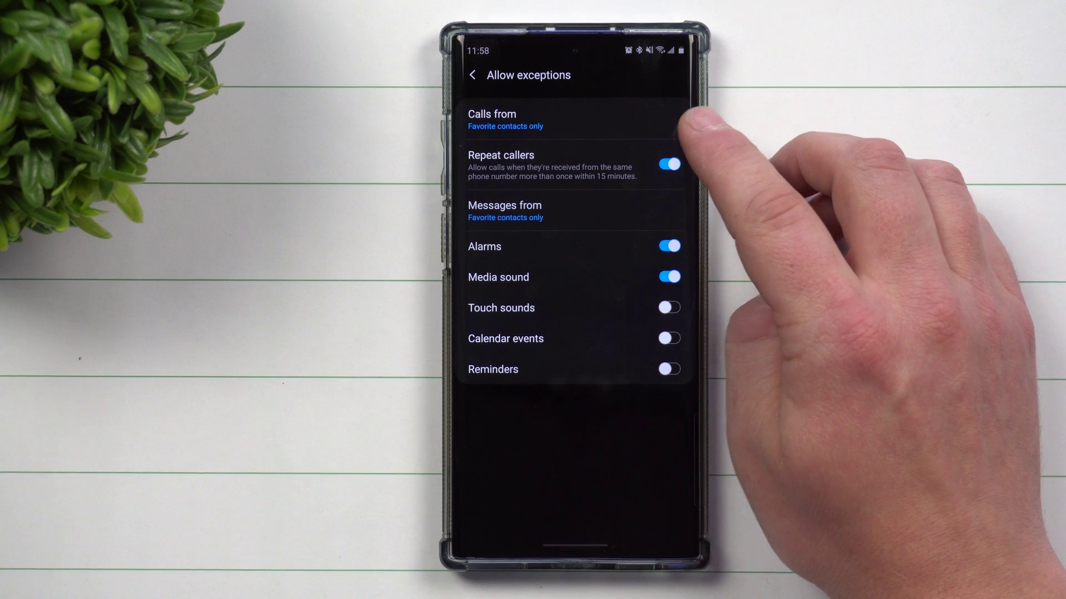
# Bring up the Calls from choices in the Do not disturb exceptions.
pyautogui.click(631, 115)
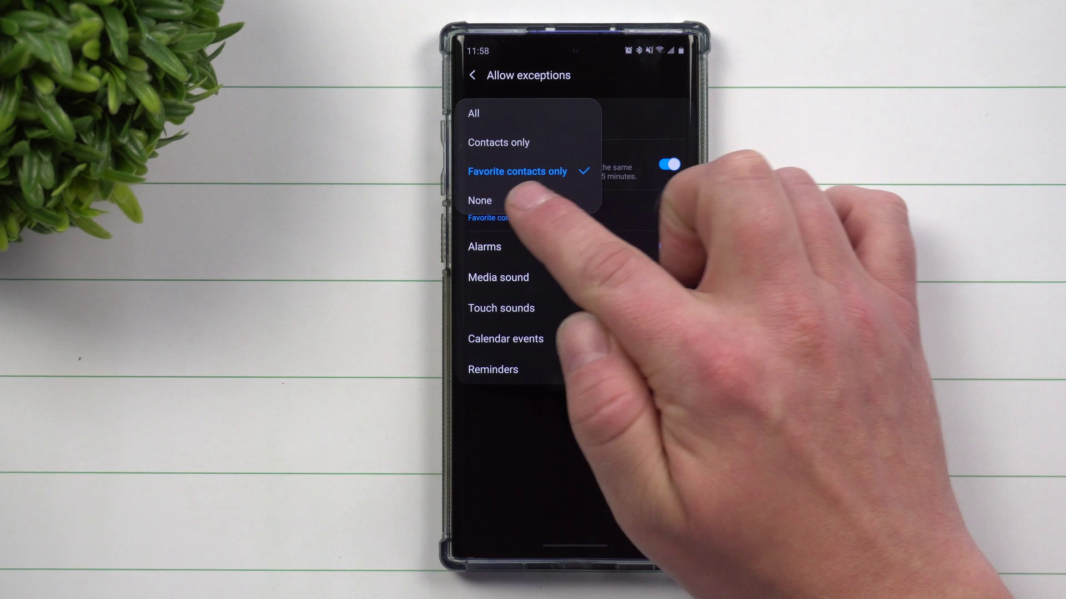
# Keep Calls from on Favorite contacts only and bring up the Messages from choices.
pyautogui.click(673, 157)
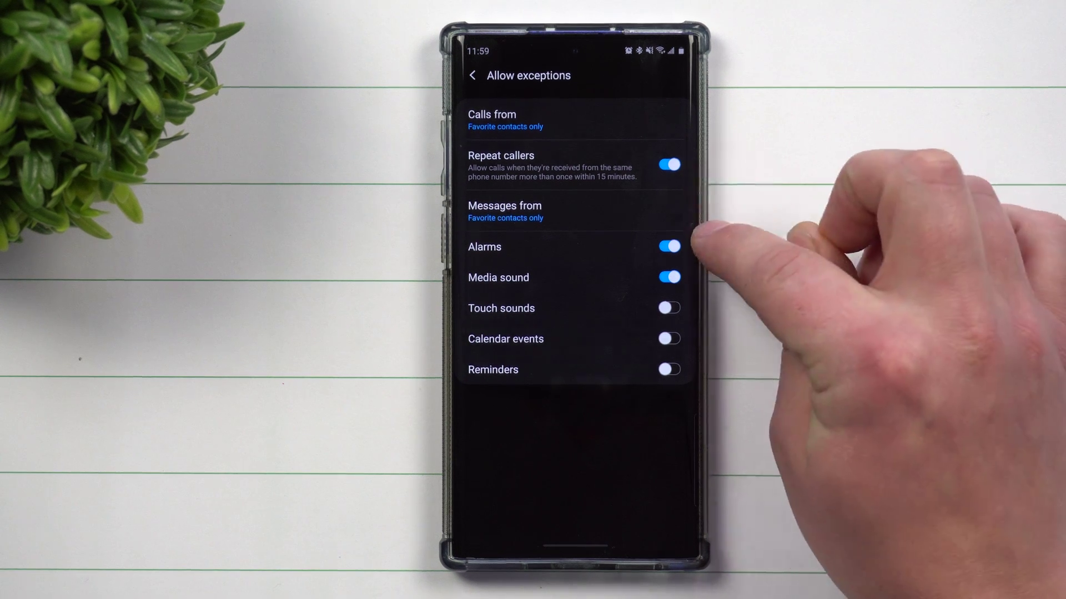
pyautogui.click(659, 208)
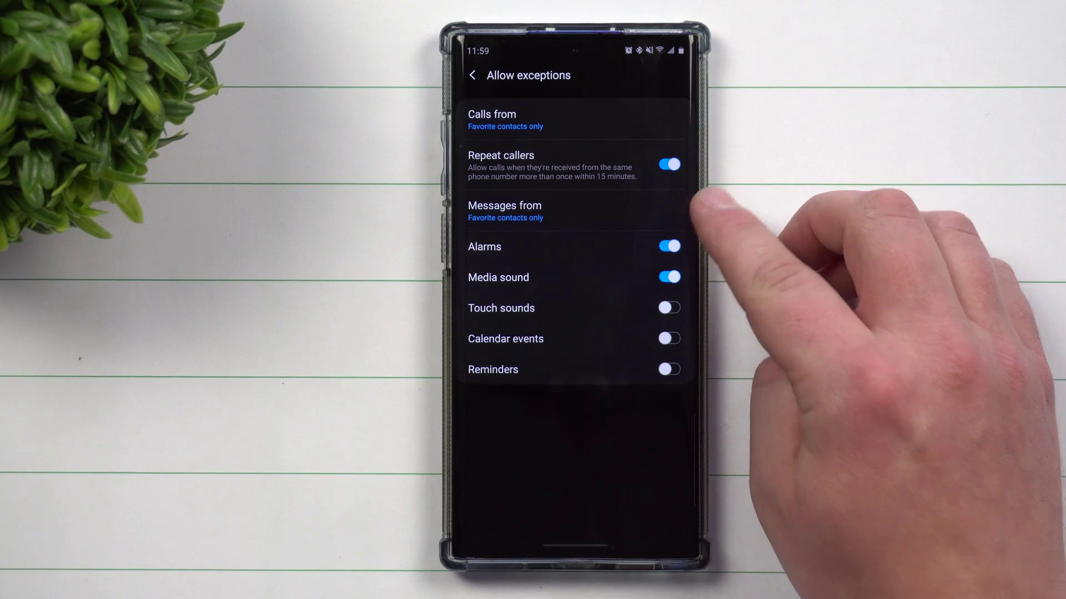
pyautogui.moveTo(583, 553); pyautogui.dragTo(600, 433)
pyautogui.moveTo(666, 417); pyautogui.dragTo(708, 275)
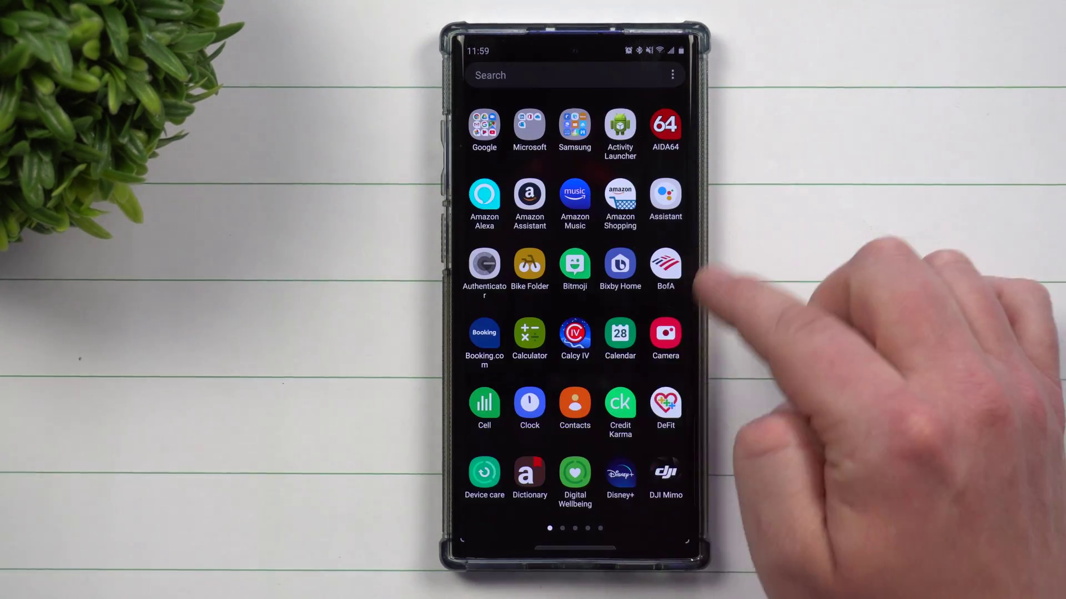
pyautogui.click(574, 404)
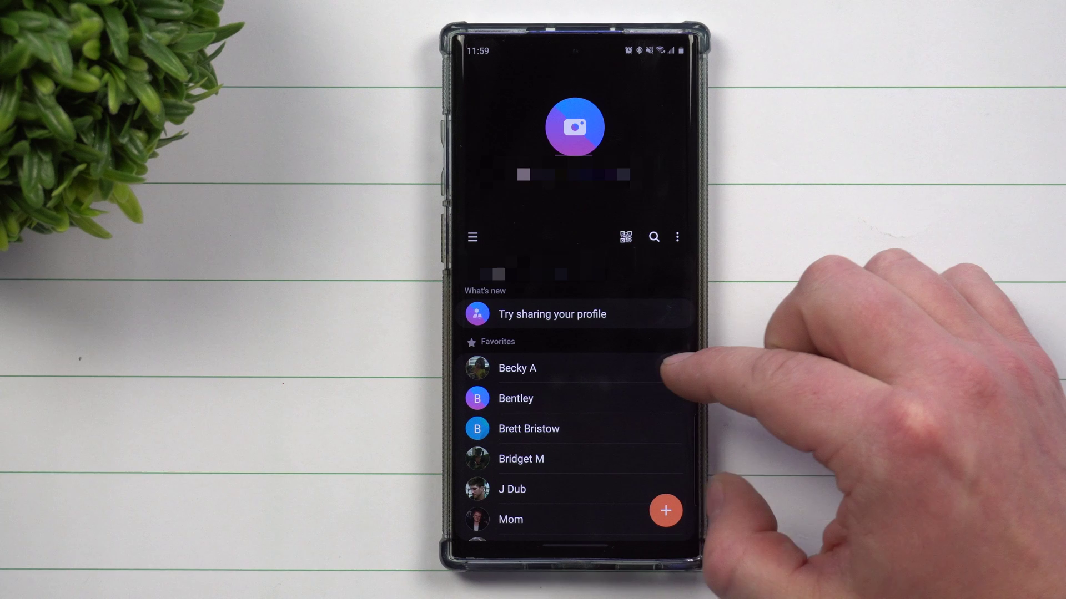
pyautogui.click(582, 368)
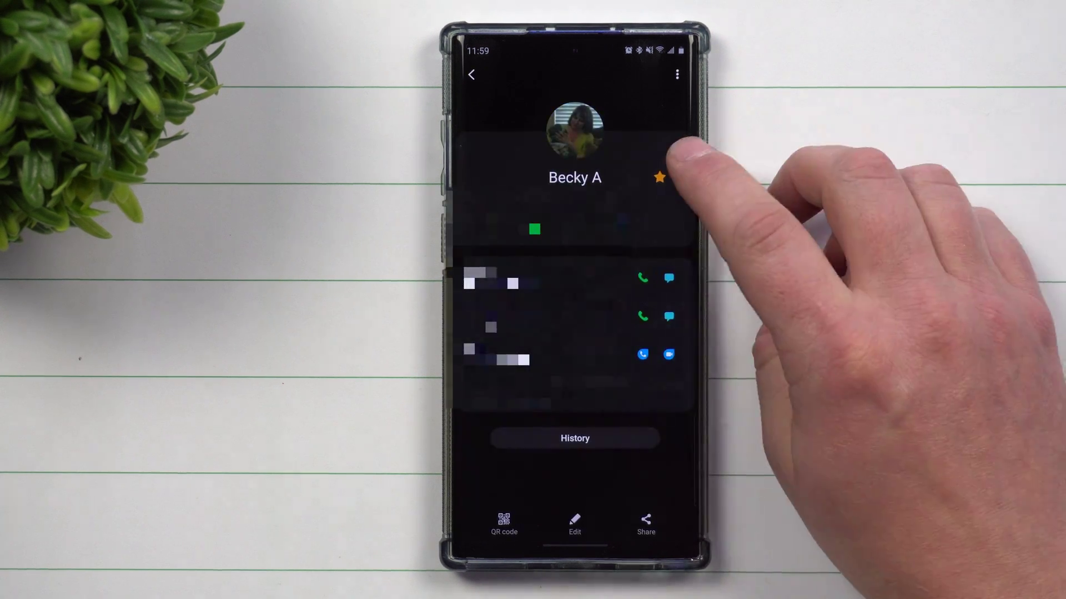
pyautogui.click(660, 178)
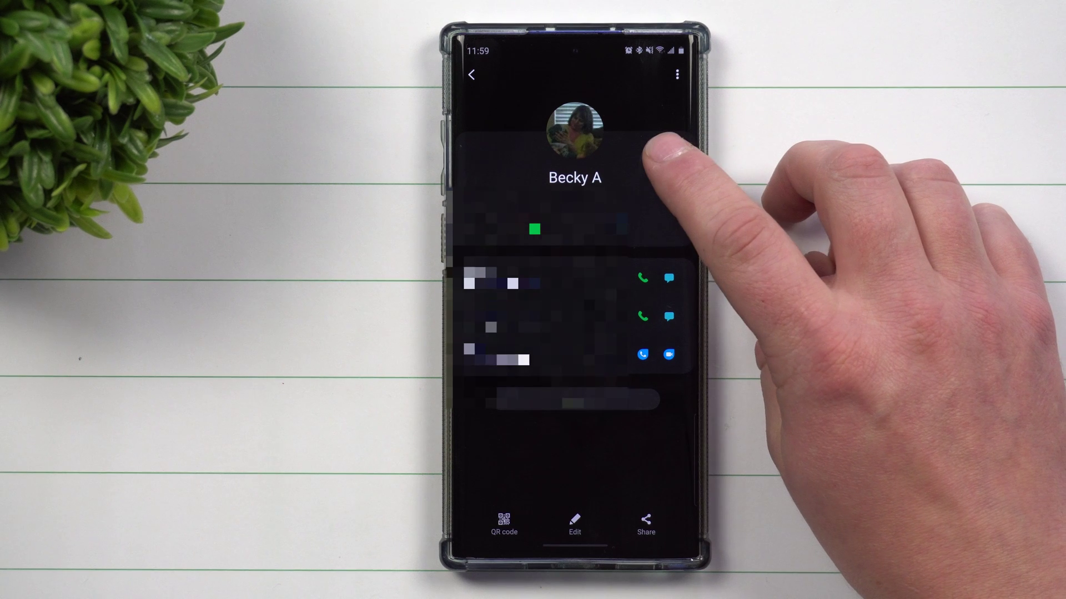
pyautogui.click(660, 178)
pyautogui.click(660, 177)
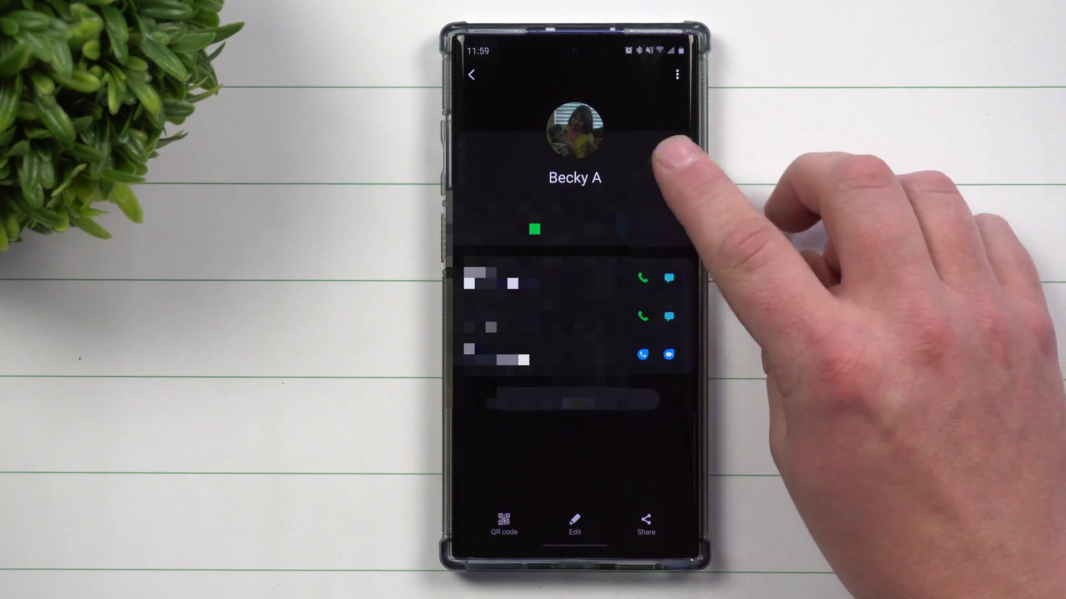
pyautogui.click(659, 178)
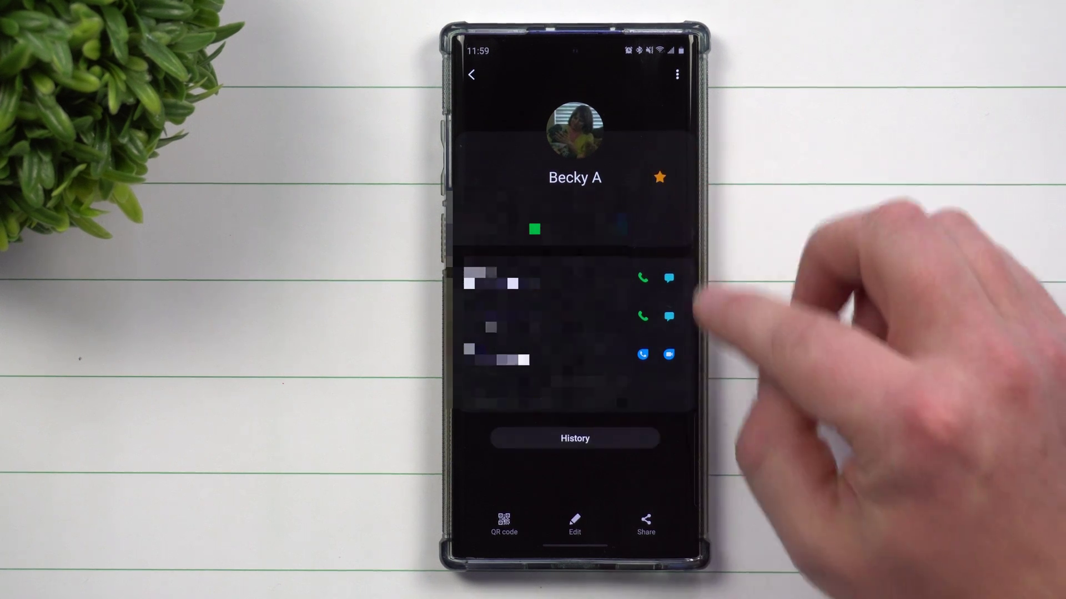